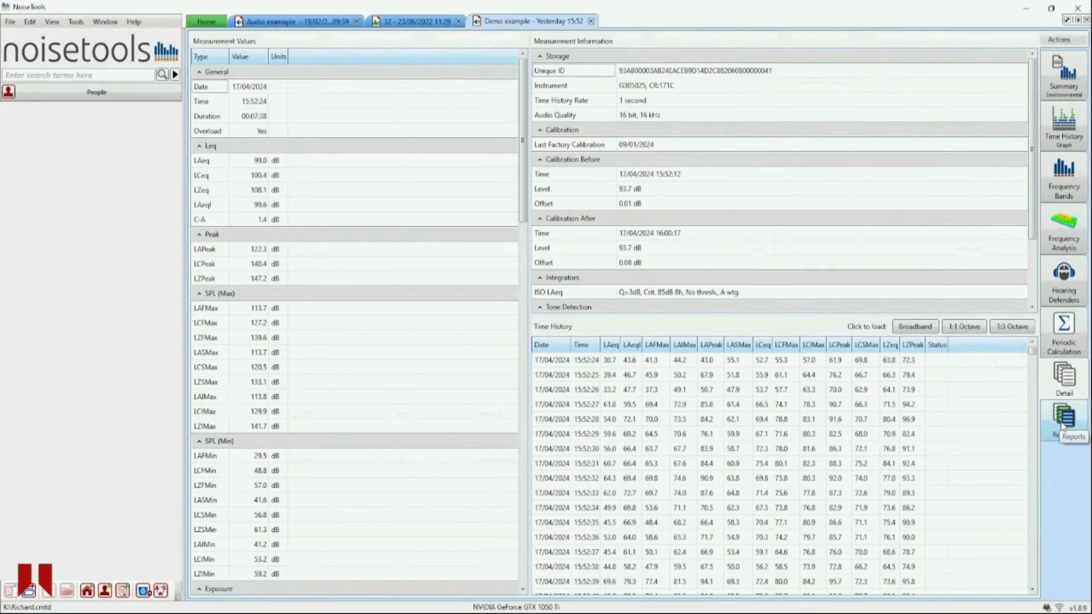
Generate a 1:3 Octave report for the Demo example measurement with the default customisation options and review it
{"action": "left_click", "coordinate": [1062, 428]}
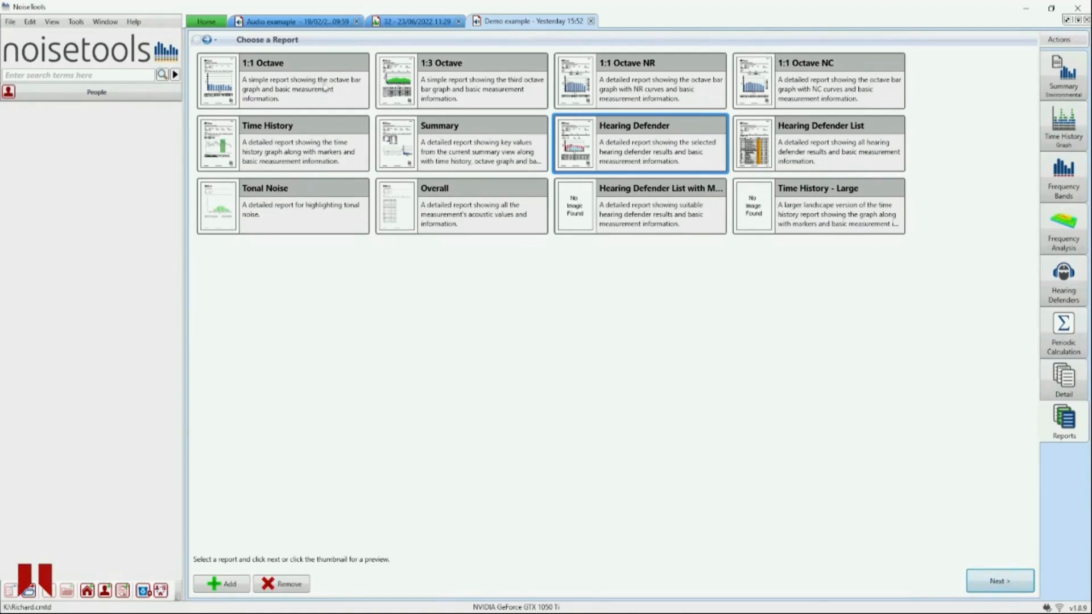
{"action": "left_click", "coordinate": [299, 86]}
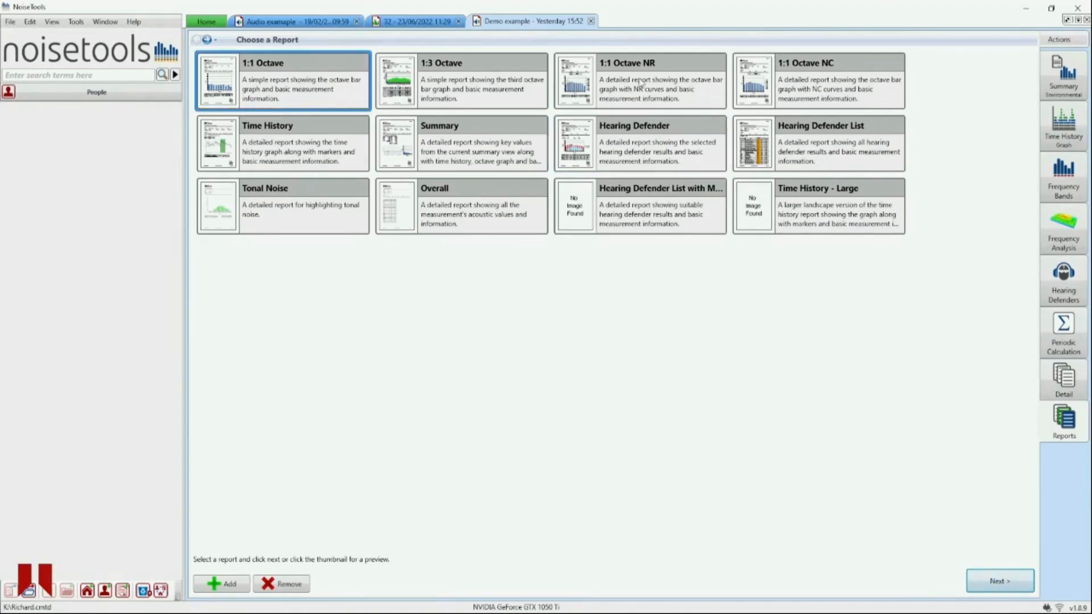
{"action": "left_click", "coordinate": [471, 92]}
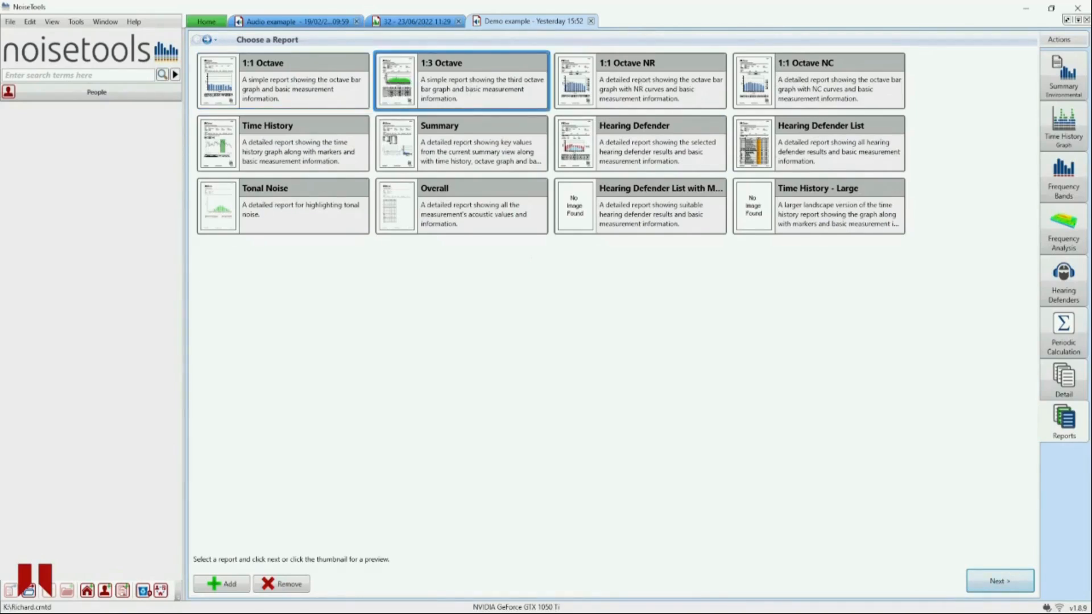
{"action": "left_click", "coordinate": [999, 581]}
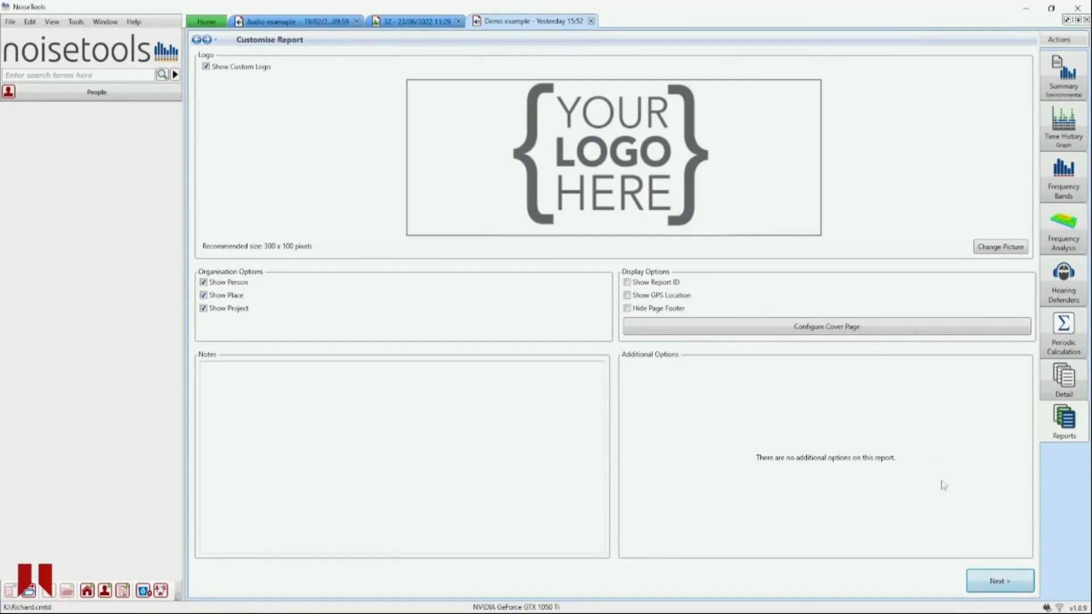
{"action": "left_click", "coordinate": [983, 584]}
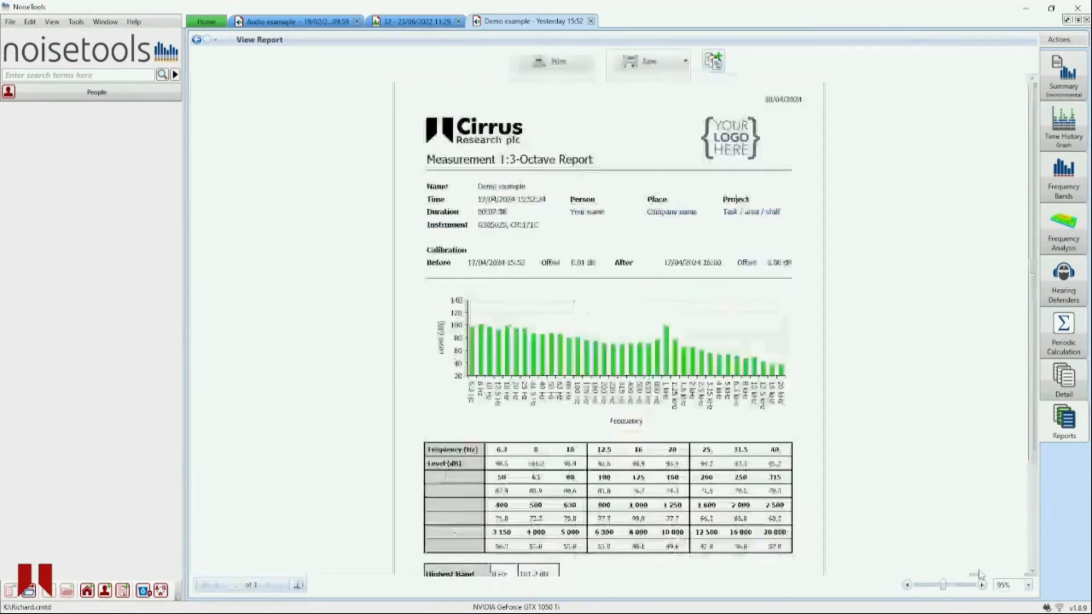
{"action": "scroll", "coordinate": [838, 402], "scroll_direction": "down", "scroll_amount": 1}
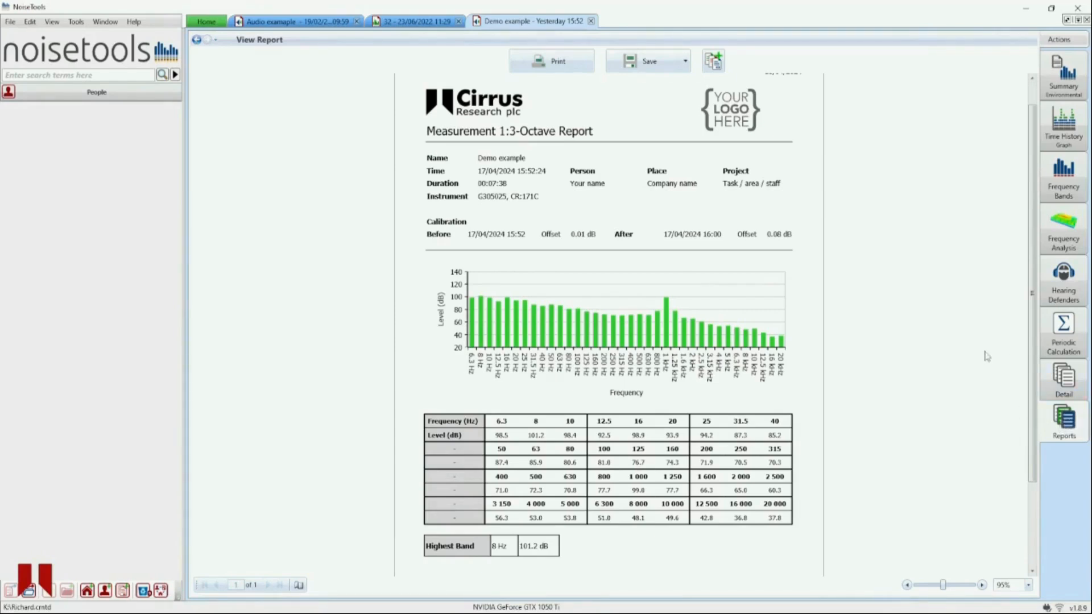
{"action": "scroll", "coordinate": [982, 356], "scroll_direction": "up", "scroll_amount": 1}
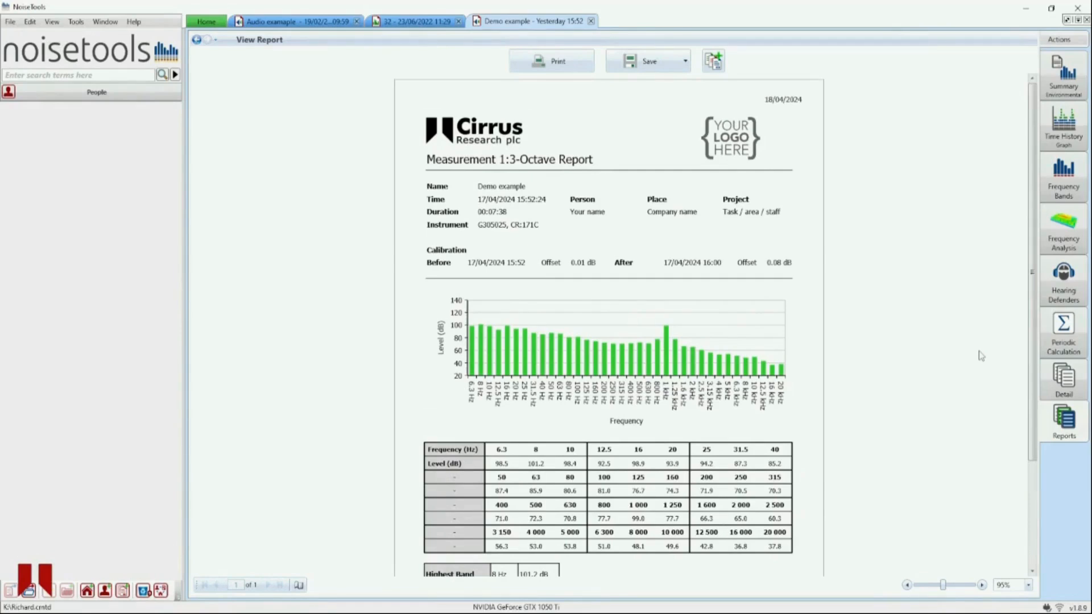
Check the available save formats and add the 1:3 Octave report to the combined report
{"action": "left_click", "coordinate": [668, 65]}
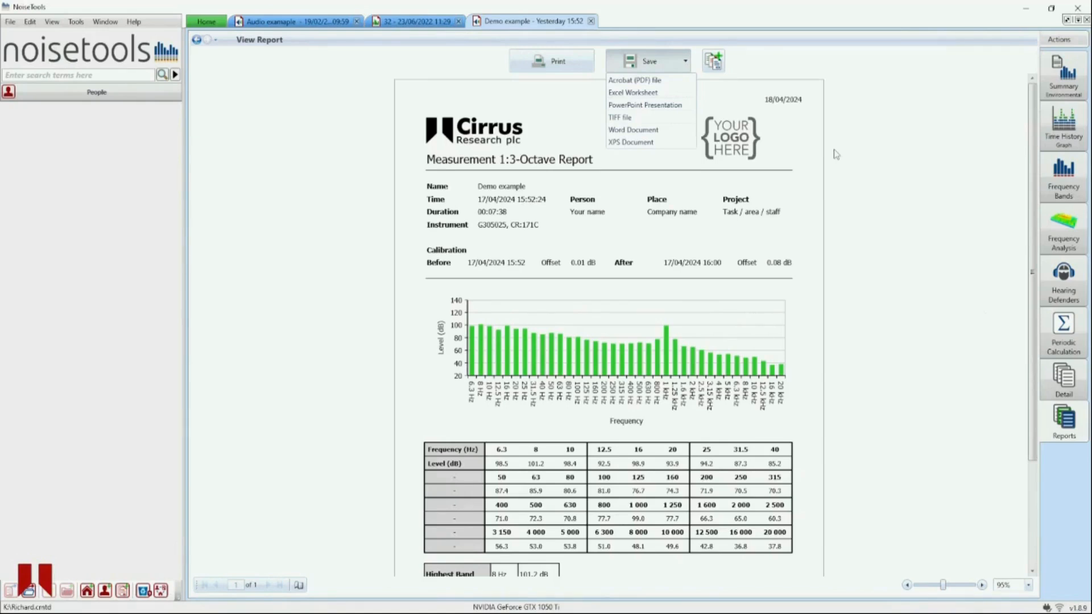
{"action": "left_click", "coordinate": [762, 63]}
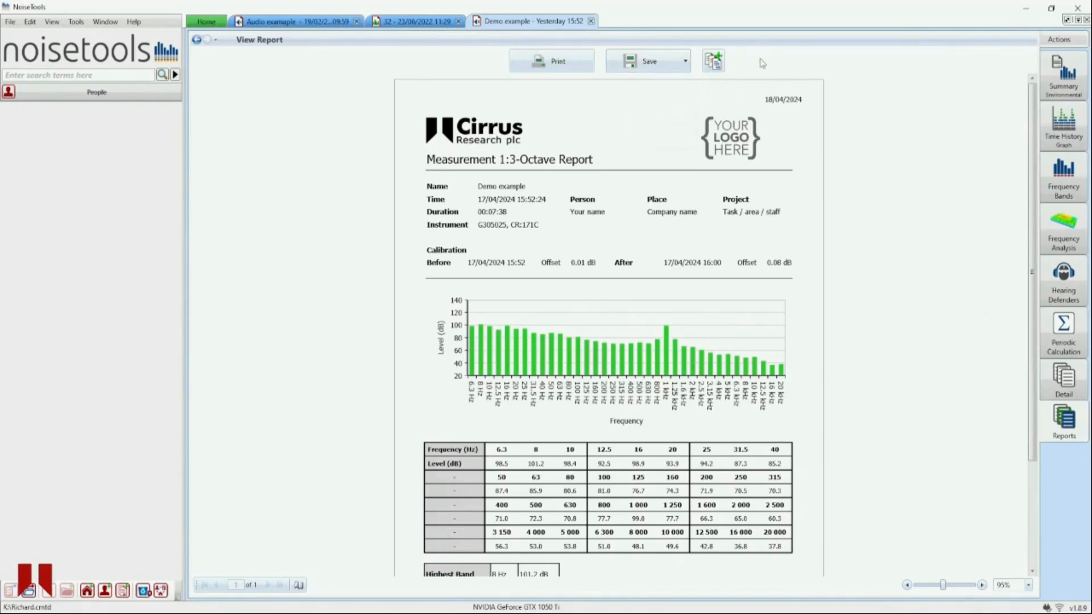
{"action": "left_click", "coordinate": [715, 60]}
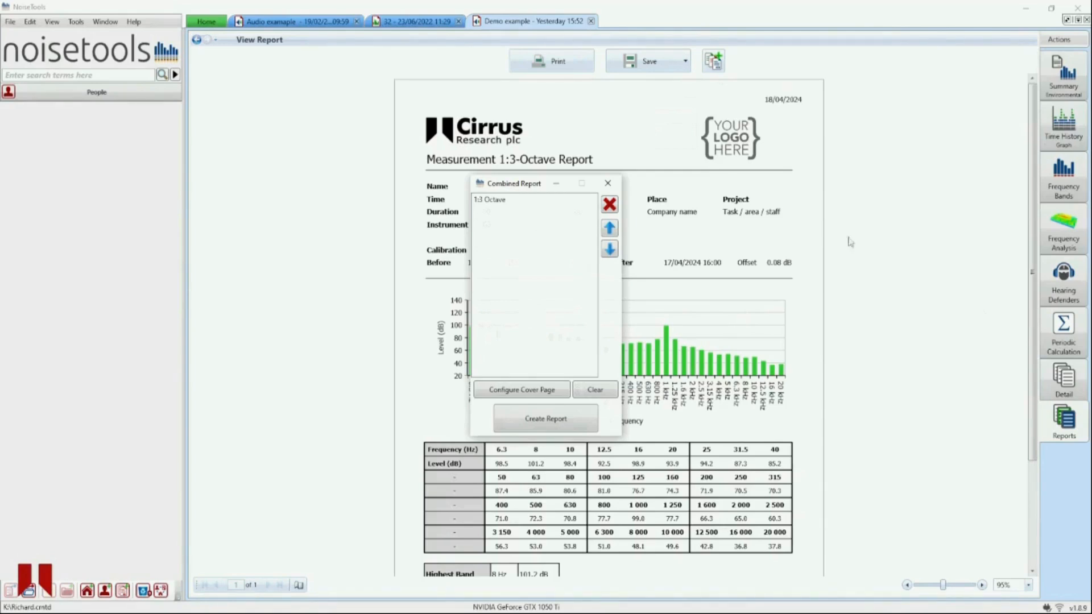
Create a quick report from the Demo example's Environmental summary and add it to the combined report
{"action": "mouse_move", "coordinate": [1047, 74]}
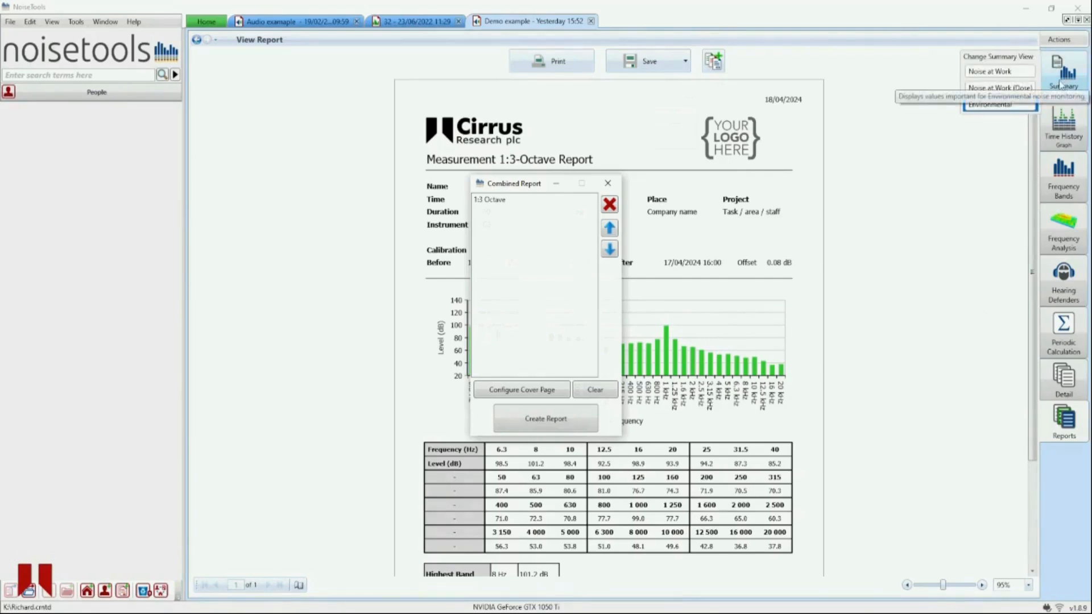
{"action": "left_click", "coordinate": [1061, 84]}
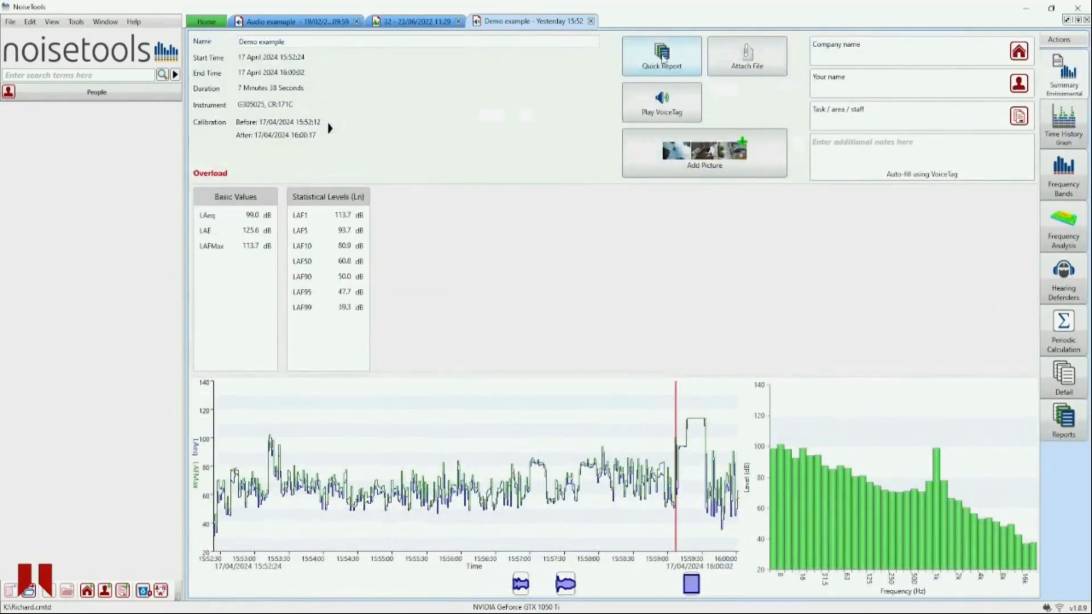
{"action": "left_click", "coordinate": [664, 55]}
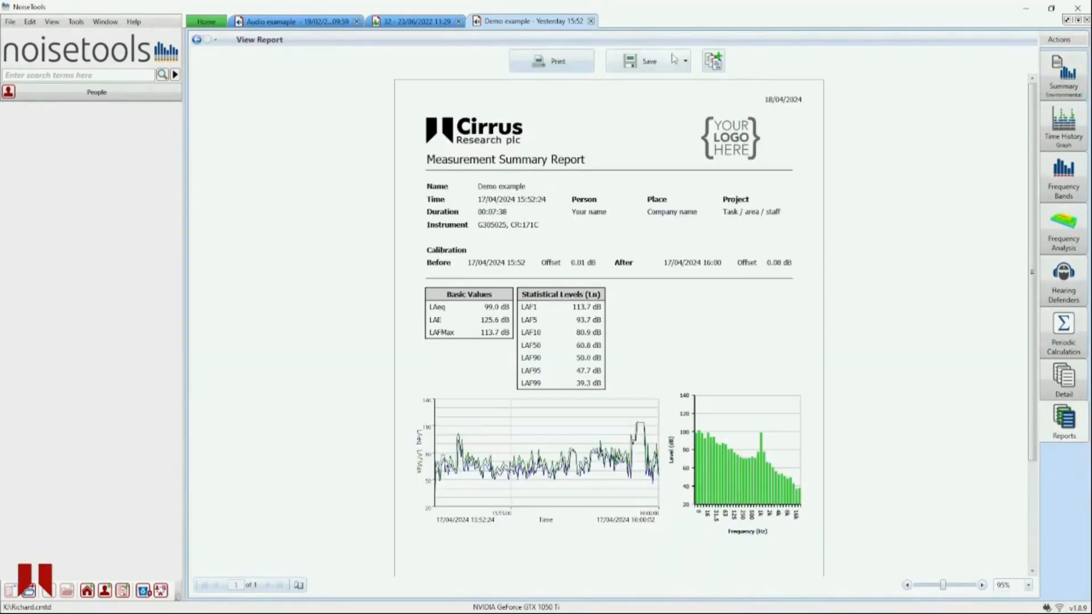
{"action": "left_click", "coordinate": [713, 61]}
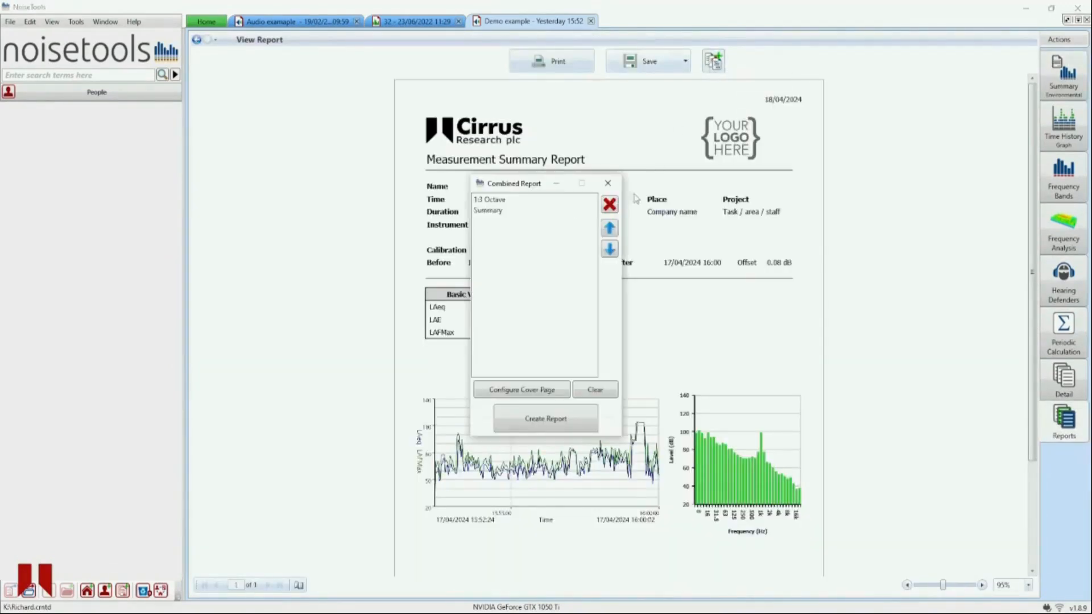
Move the Summary report above 1:3 Octave in the combined report list and dismiss the list
{"action": "left_click", "coordinate": [495, 212]}
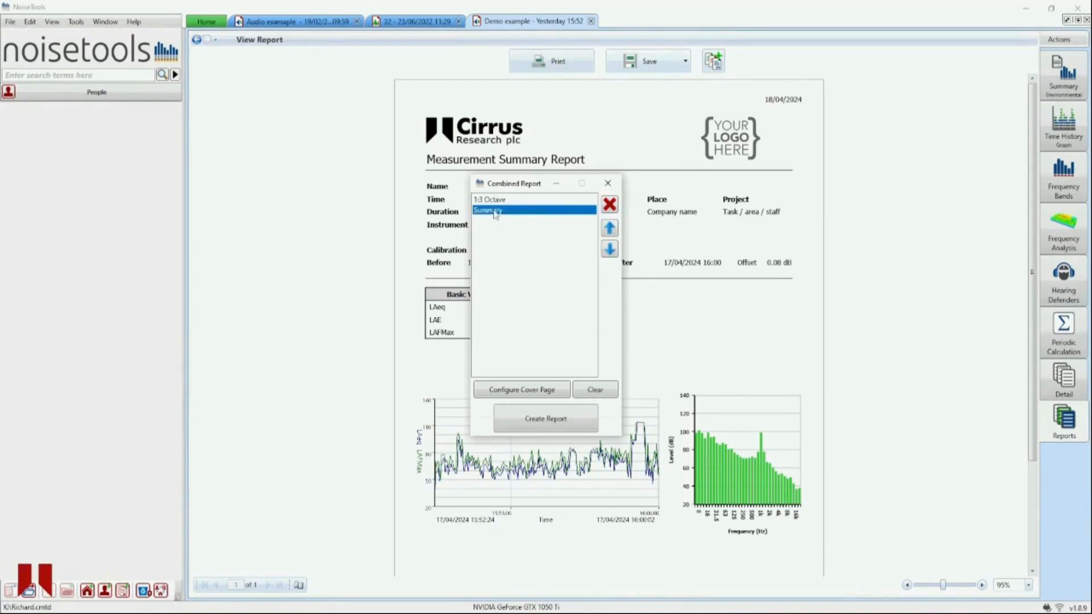
{"action": "left_click", "coordinate": [610, 228]}
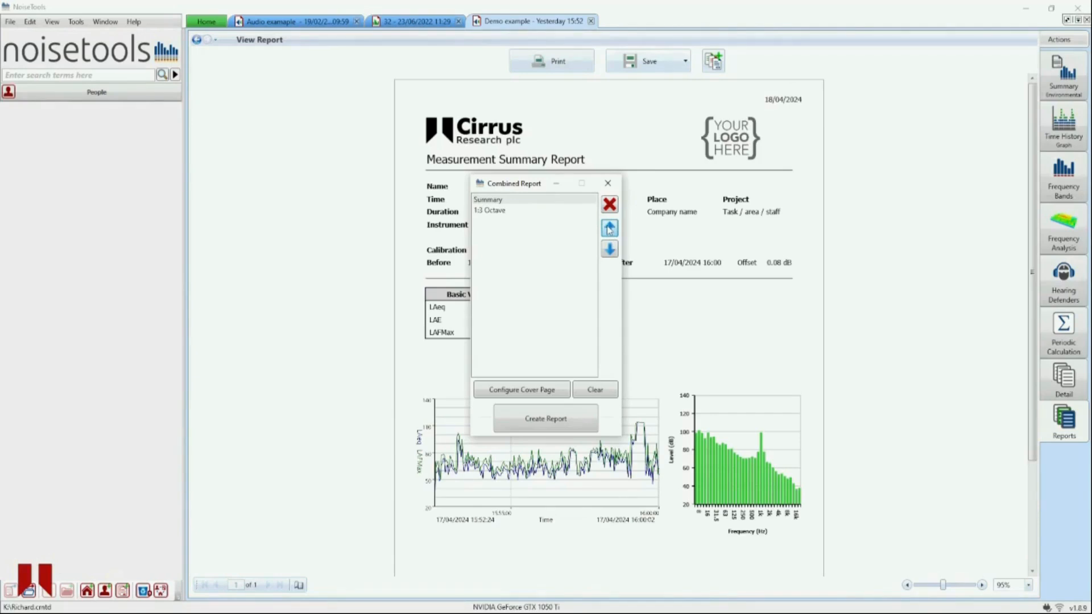
{"action": "left_click", "coordinate": [608, 228]}
Create a quick summary report for the Audio examaple measurement and add it to the combined report
{"action": "left_click", "coordinate": [435, 23]}
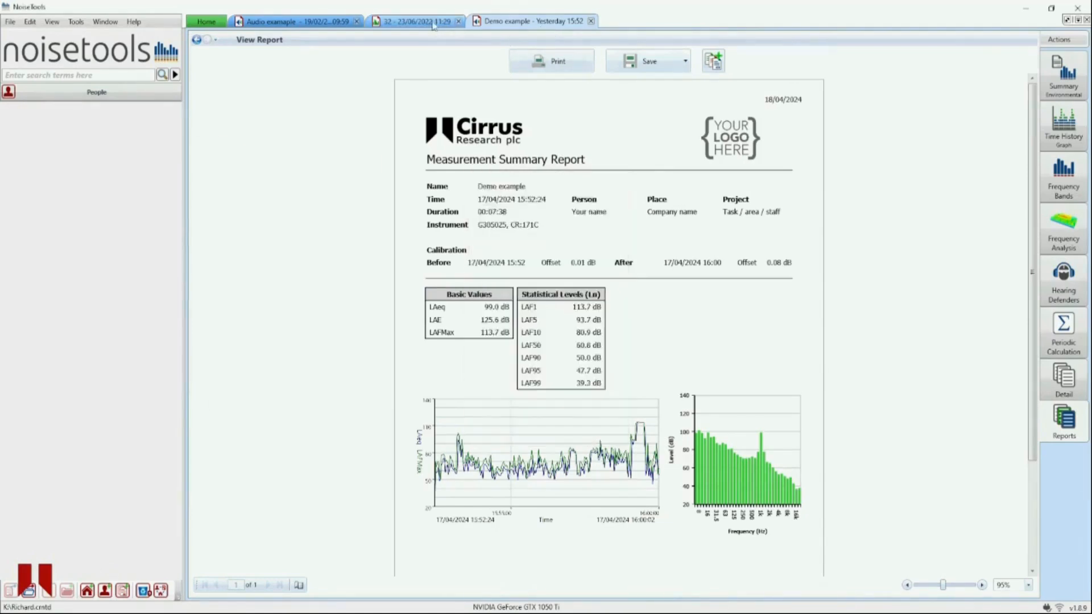
{"action": "left_click", "coordinate": [295, 21]}
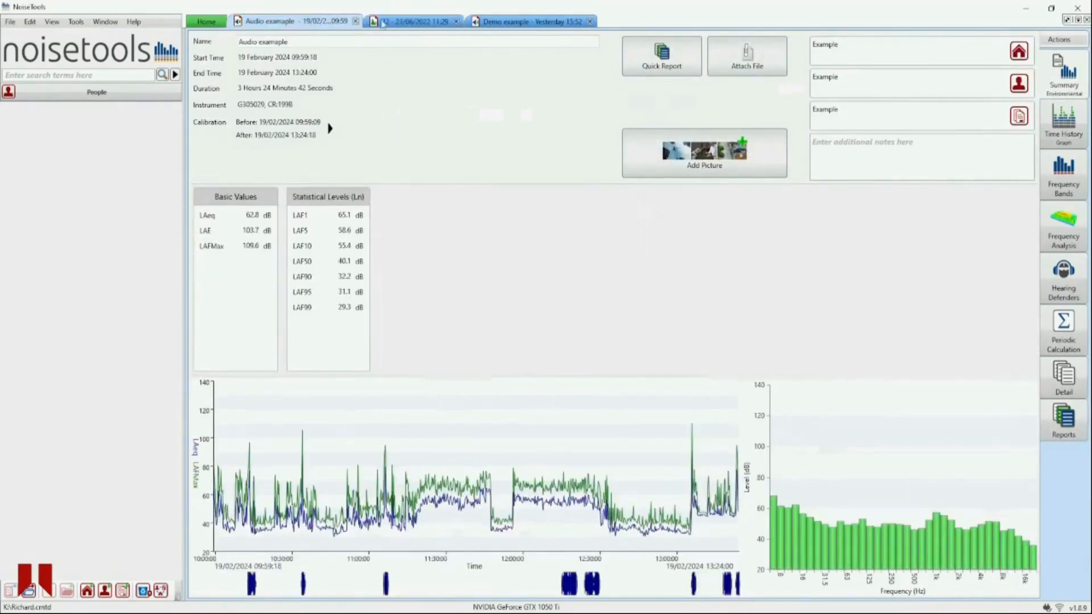
{"action": "left_click", "coordinate": [398, 21]}
{"action": "left_click", "coordinate": [308, 23]}
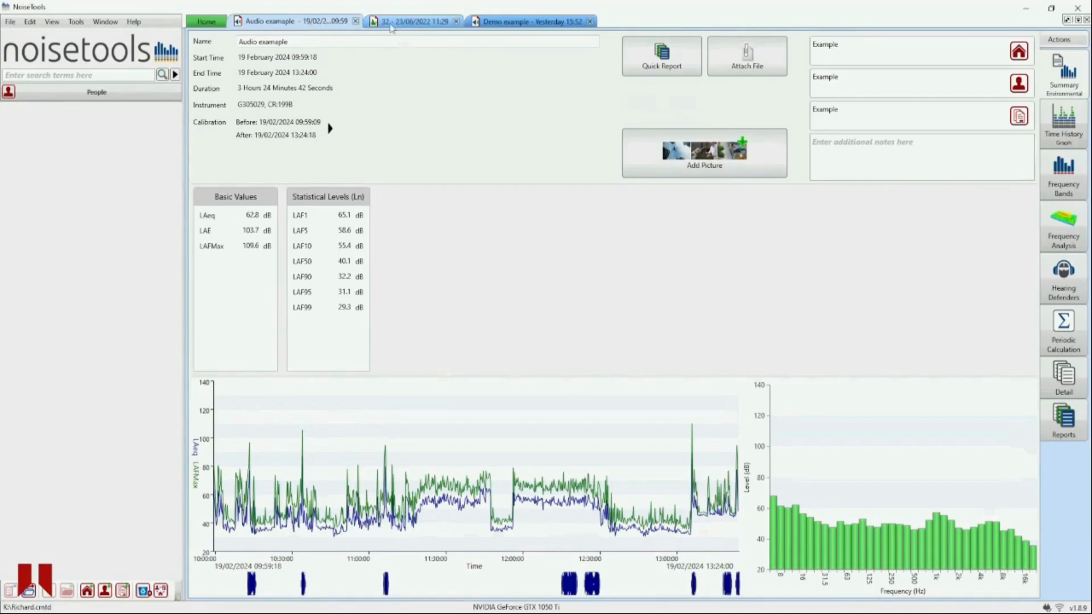
{"action": "left_click", "coordinate": [655, 62]}
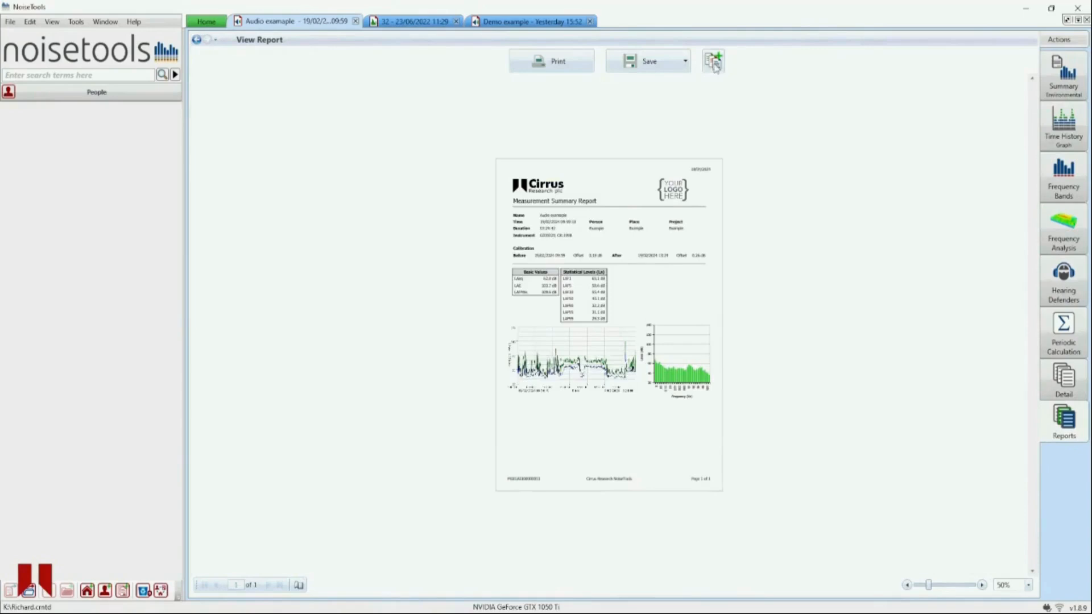
{"action": "left_click", "coordinate": [714, 63]}
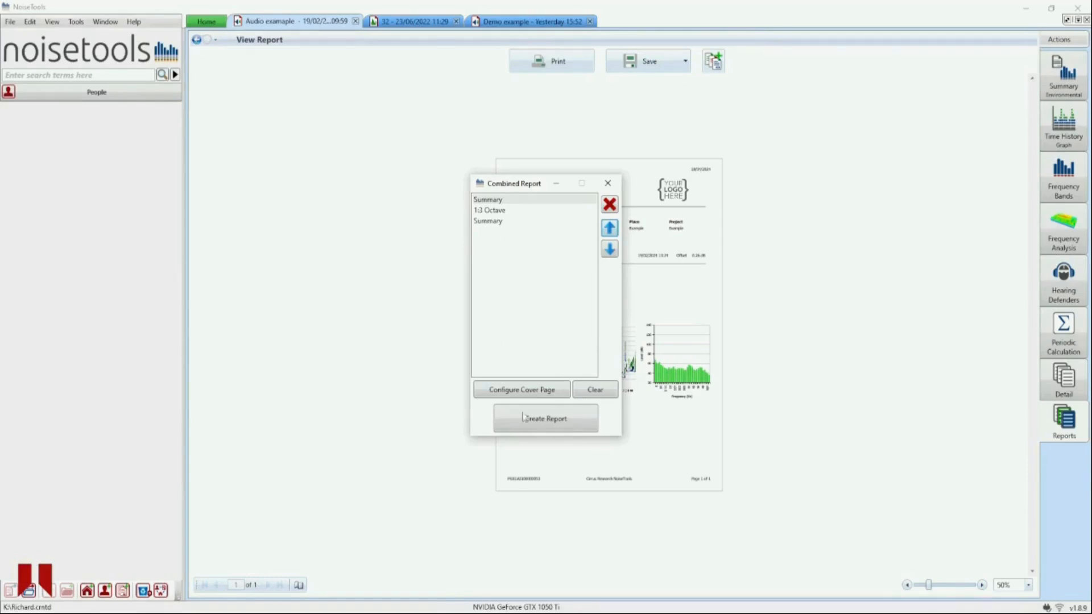
Configure the combined report's cover page with the title "NAW measurement ddfdhfjdflejf"
{"action": "left_click", "coordinate": [479, 383]}
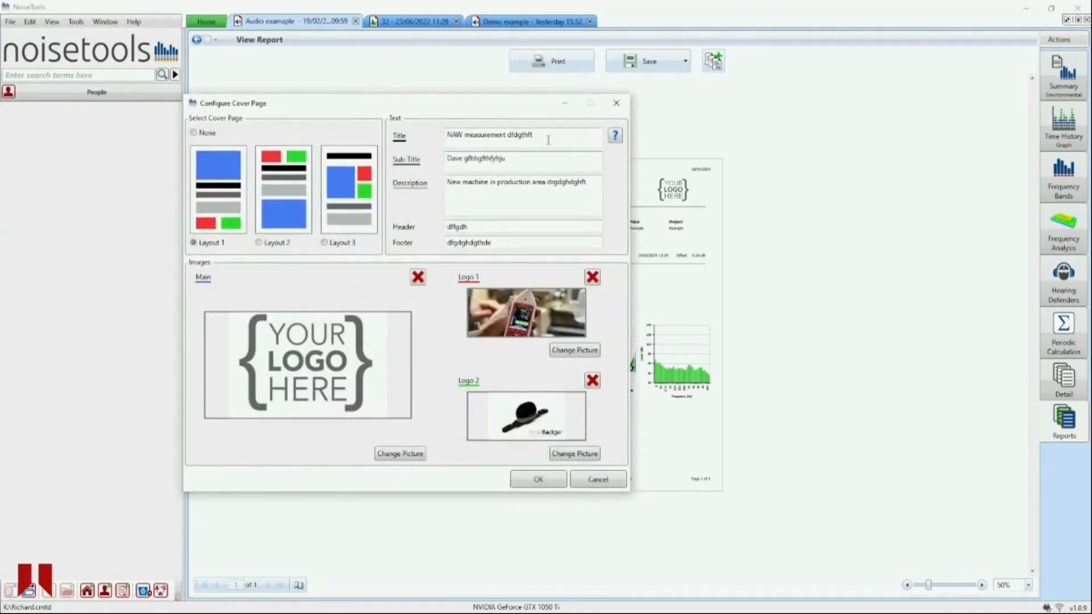
{"action": "key", "text": "BackSpace"}
{"action": "key", "text": "BackSpace"}
{"action": "key", "text": "BackSpace"}
{"action": "key", "text": "BackSpace"}
{"action": "key", "text": "BackSpace"}
{"action": "key", "text": "BackSpace"}
{"action": "key", "text": "BackSpace"}
{"action": "key", "text": "BackSpace"}
{"action": "key", "text": "BackSpace"}
{"action": "type", "text": "ddfdhfjdflejl"}
Replace the stray characters in the cover page's sub-title with the person's surname
{"action": "left_click", "coordinate": [519, 158]}
{"action": "key", "text": "BackSpace"}
{"action": "key", "text": "BackSpace"}
{"action": "key", "text": "BackSpace"}
{"action": "key", "text": "BackSpace"}
{"action": "key", "text": "BackSpace"}
{"action": "key", "text": "BackSpace"}
{"action": "key", "text": "BackSpace"}
{"action": "key", "text": "BackSpace"}
{"action": "key", "text": "BackSpace"}
{"action": "key", "text": "BackSpace"}
{"action": "key", "text": "BackSpace"}
{"action": "key", "text": "BackSpace"}
{"action": "key", "text": "BackSpace"}
{"action": "key", "text": "BackSpace"}
{"action": "type", "text": "Cornw"}
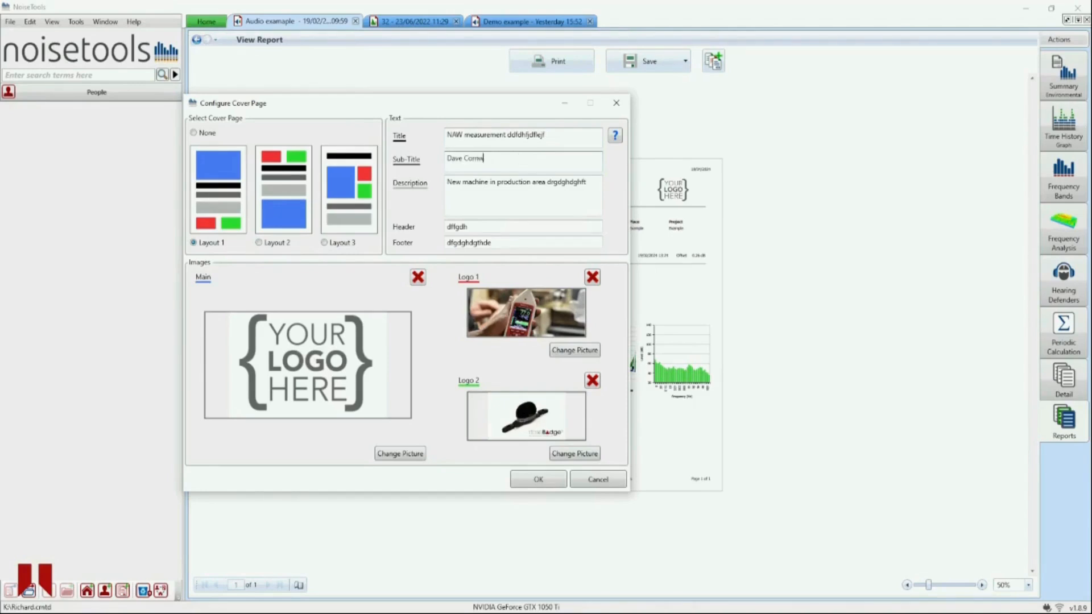
{"action": "key", "text": "BackSpace"}
{"action": "type", "text": "er"}
Append "xfdfgh" to the cover page's header and "ryrdtydthyethy" to its footer, and apply the cover page settings
{"action": "left_click", "coordinate": [572, 196]}
{"action": "left_click", "coordinate": [482, 228]}
{"action": "type", "text": "xfdfgh"}
{"action": "left_click", "coordinate": [511, 244]}
{"action": "type", "text": "ryrdtydthyethy"}
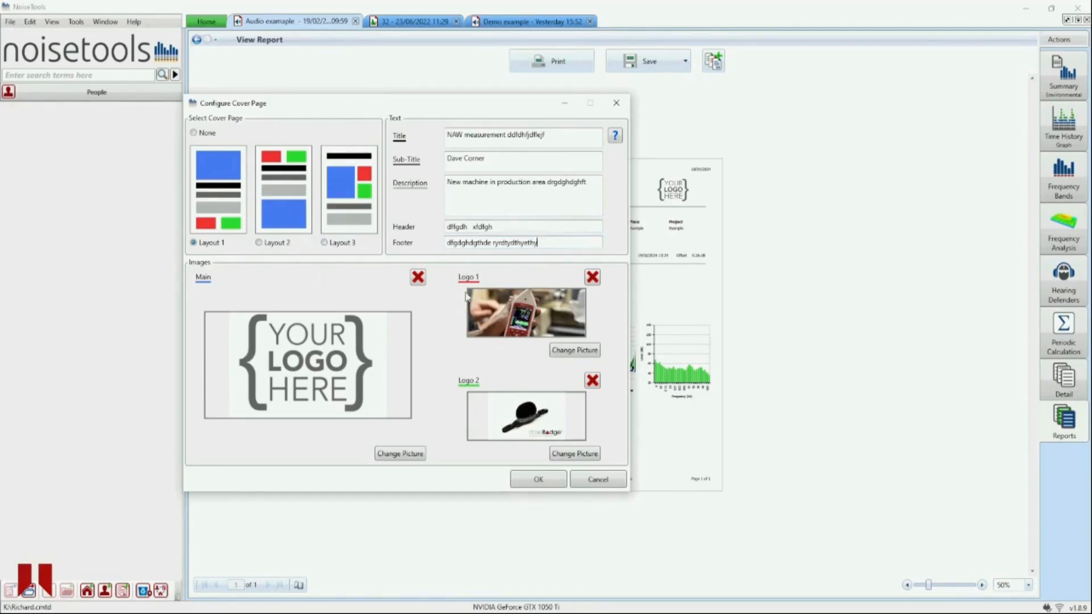
{"action": "left_click", "coordinate": [538, 480]}
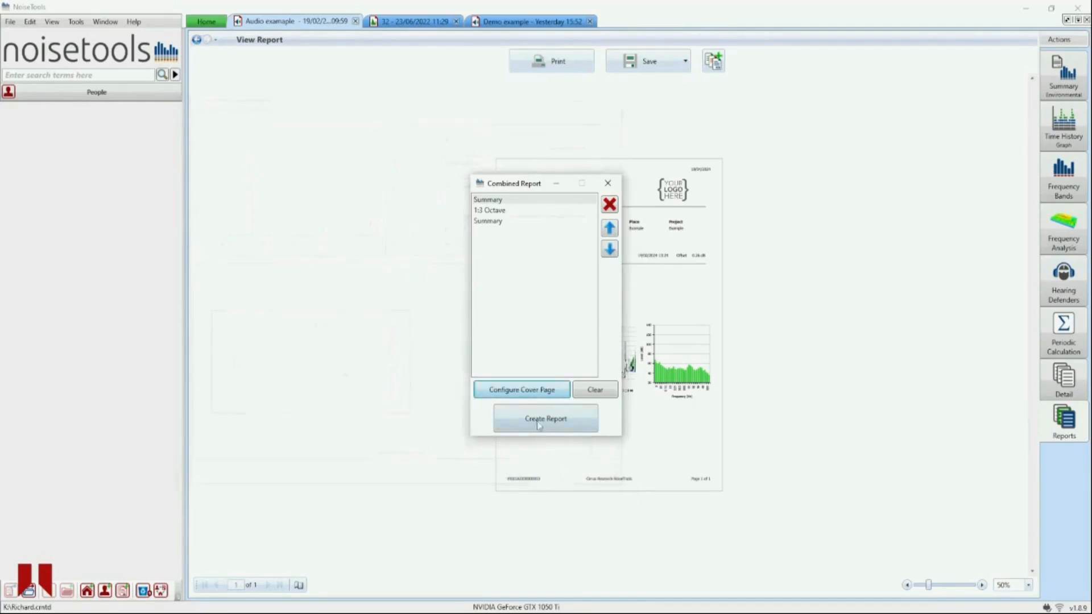
Create the combined report, maximise its preview window and page through to the last page
{"action": "left_click", "coordinate": [532, 429]}
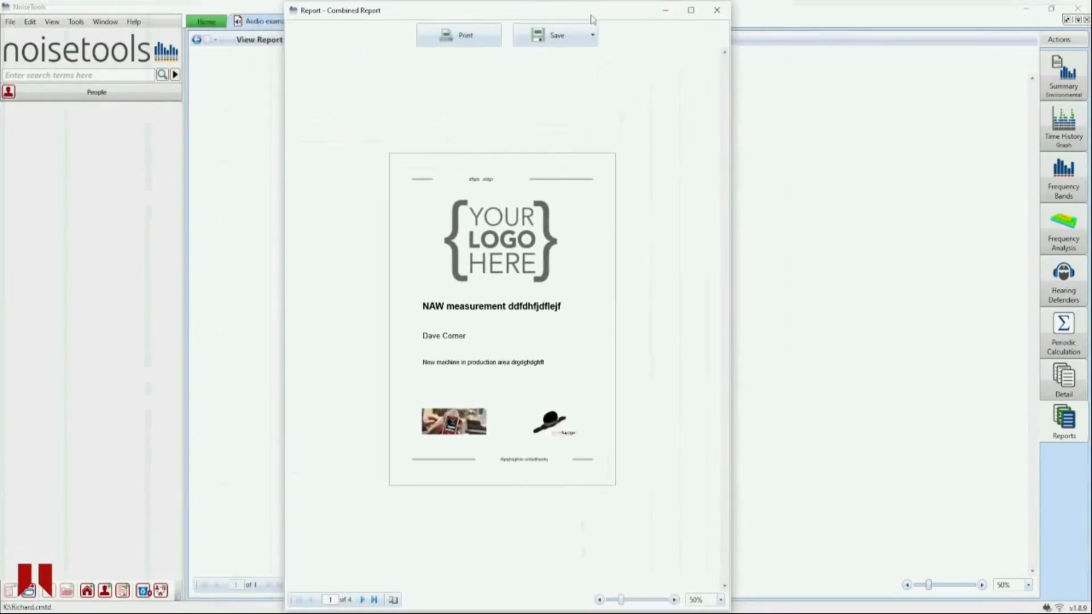
{"action": "left_click", "coordinate": [691, 9]}
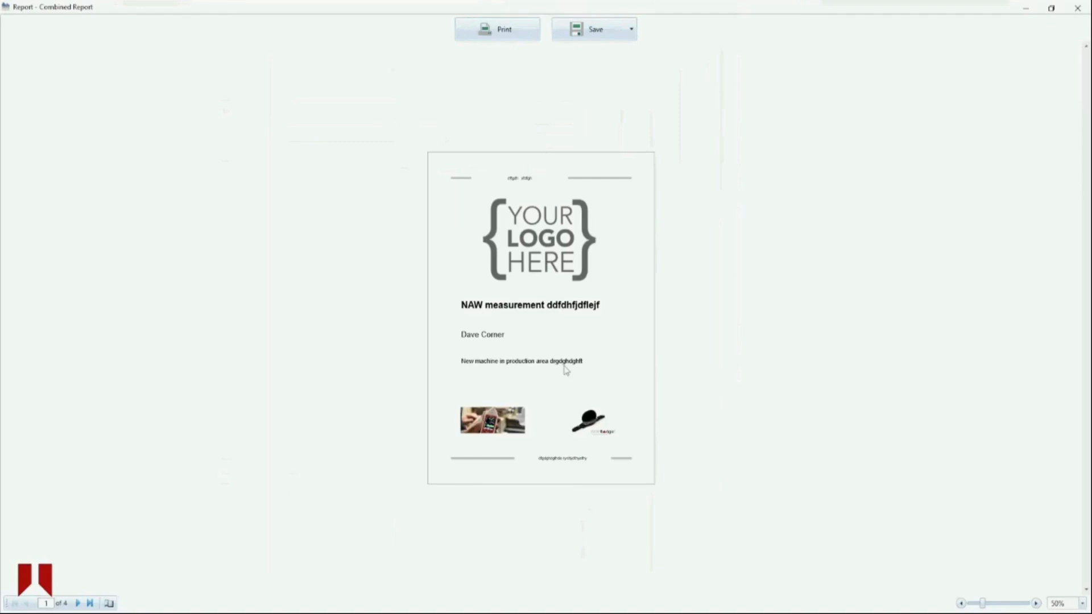
{"action": "left_click", "coordinate": [79, 604]}
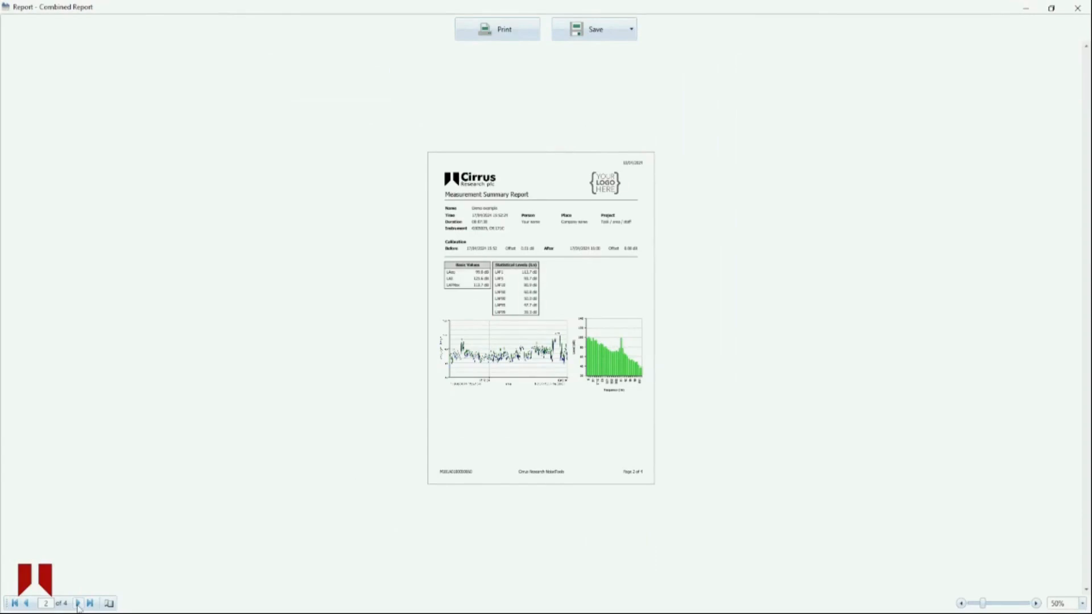
{"action": "left_click", "coordinate": [79, 604]}
{"action": "left_click", "coordinate": [78, 604]}
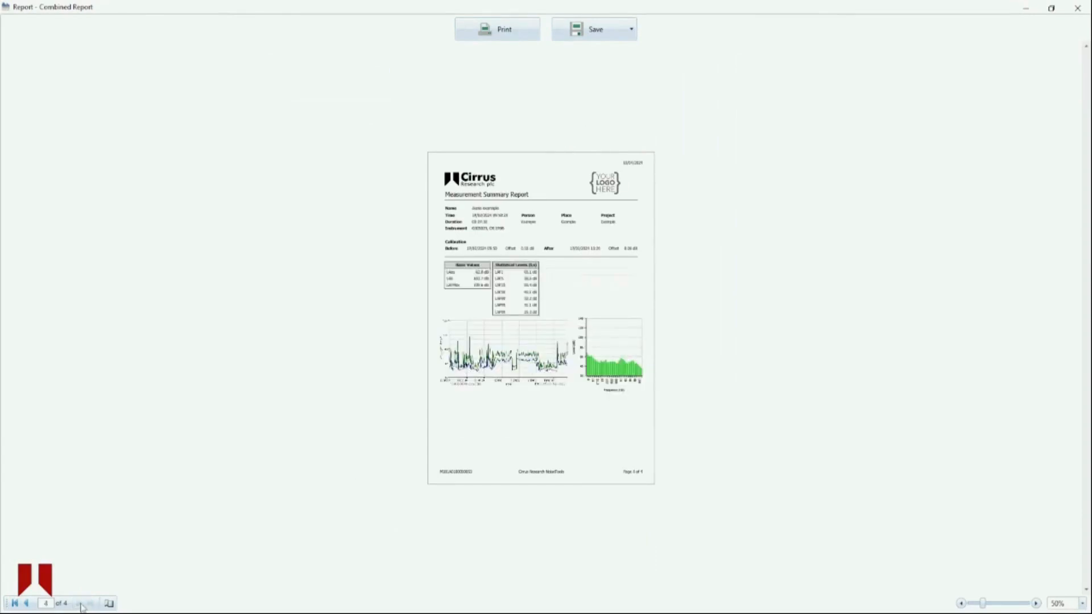